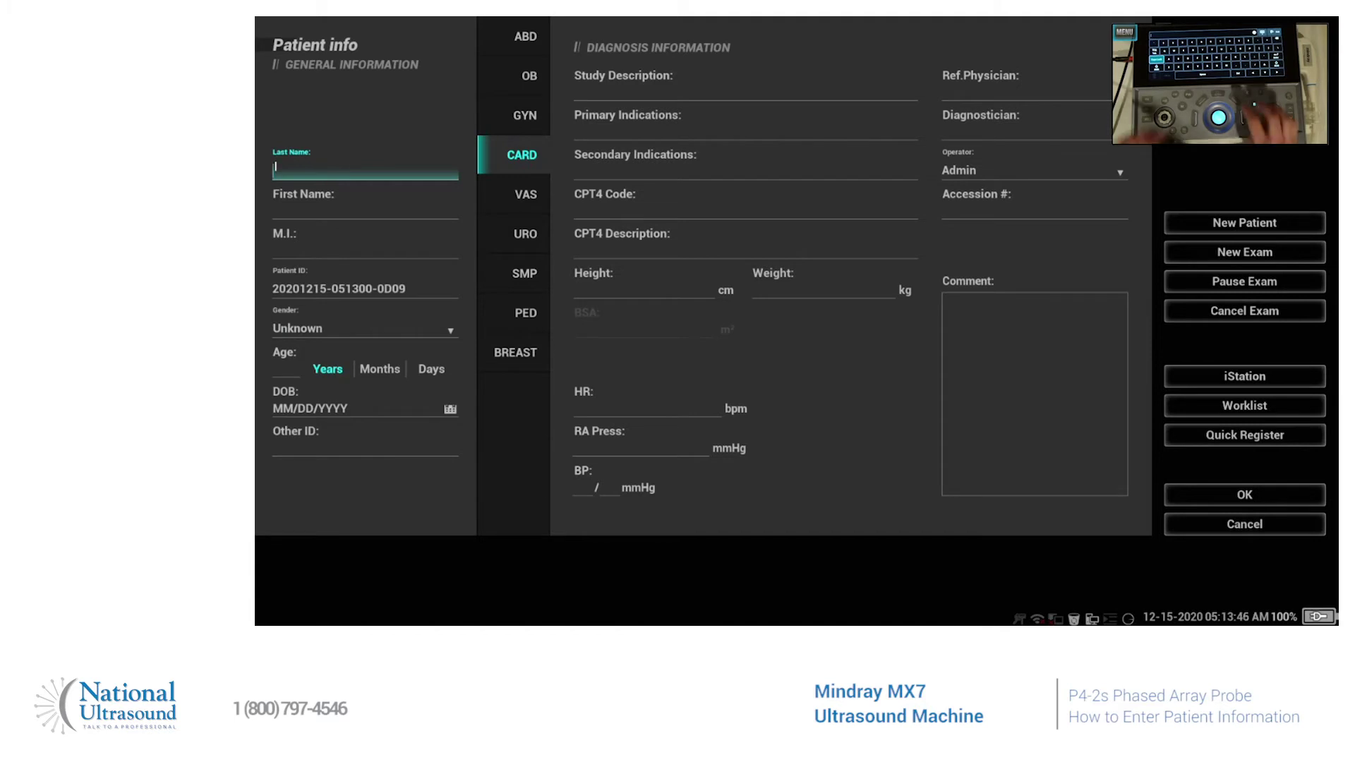
pyautogui.write('SMITH')
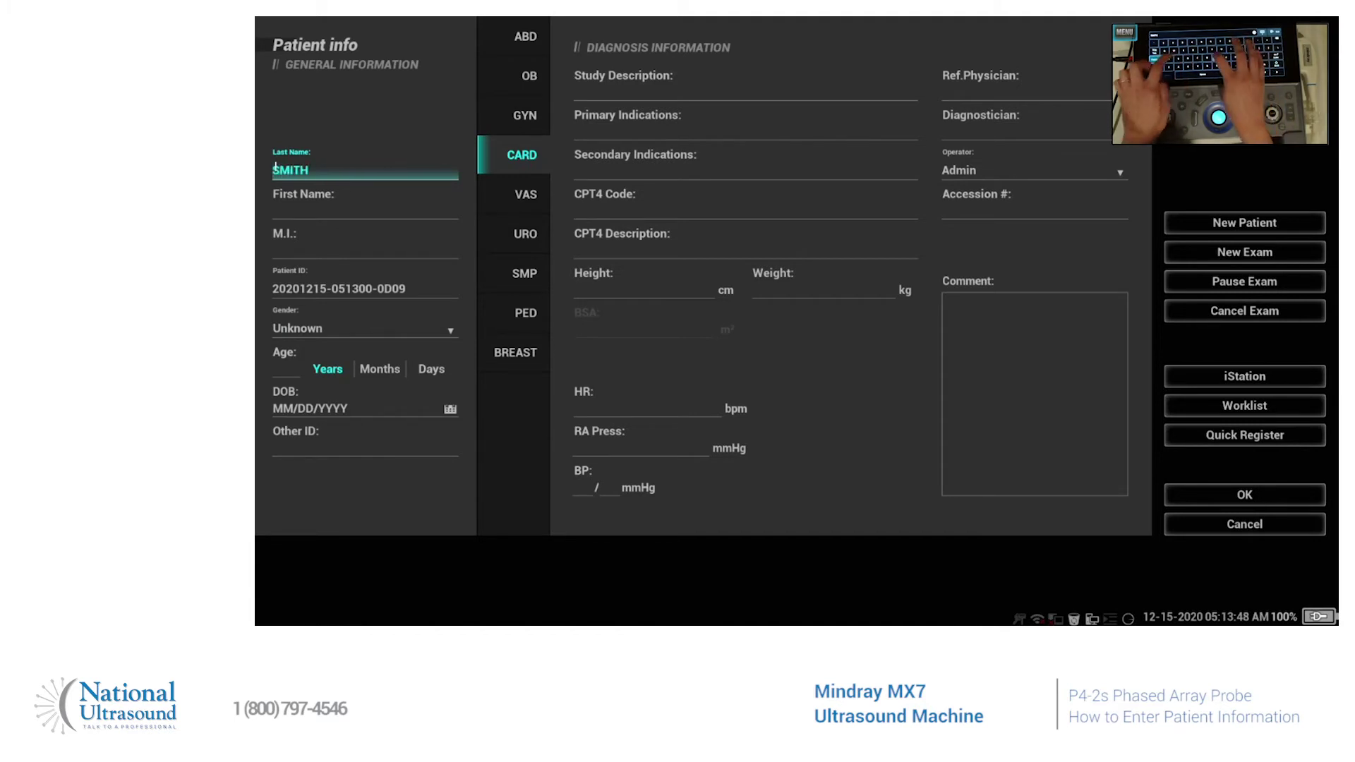
# Enter SMITH as the last name and JIHN as the first name
pyautogui.press('Tab')
pyautogui.write('JI')
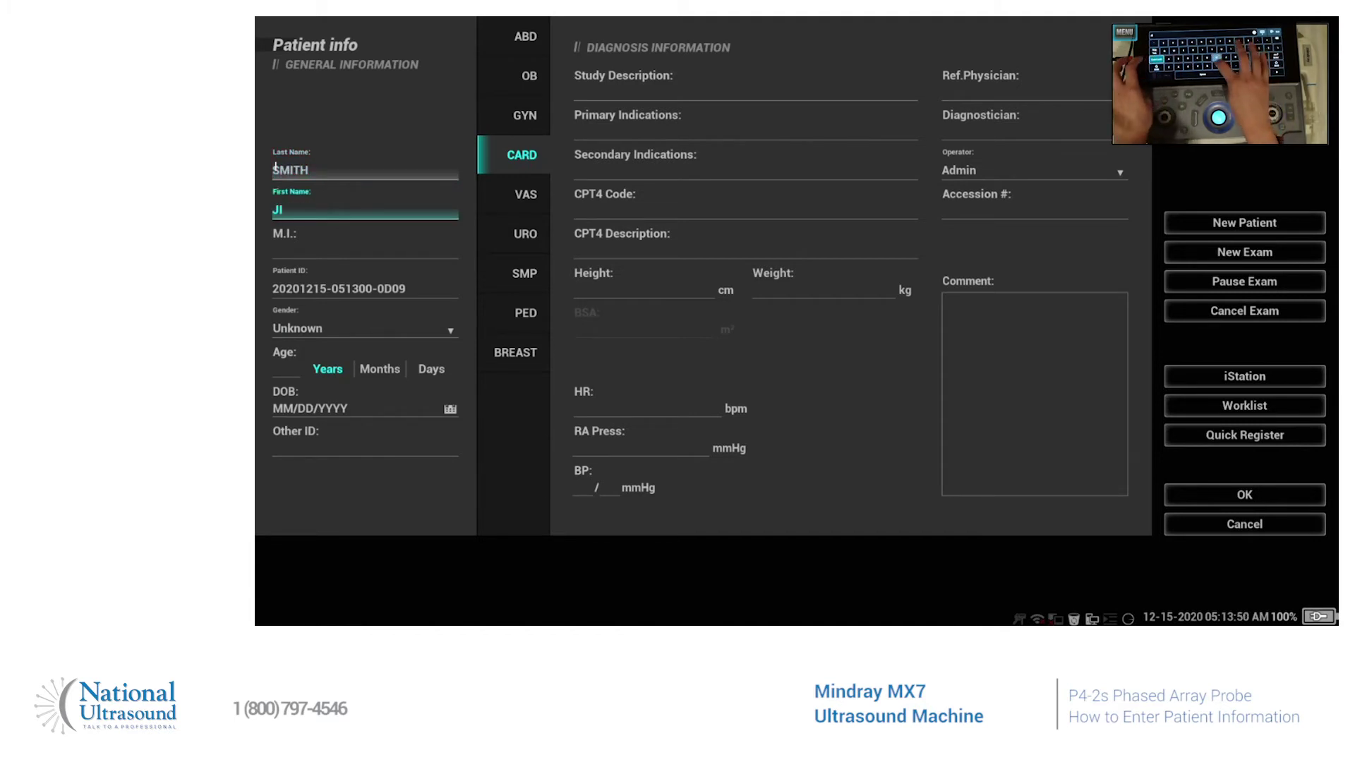
pyautogui.write('HN')
pyautogui.press('Tab')
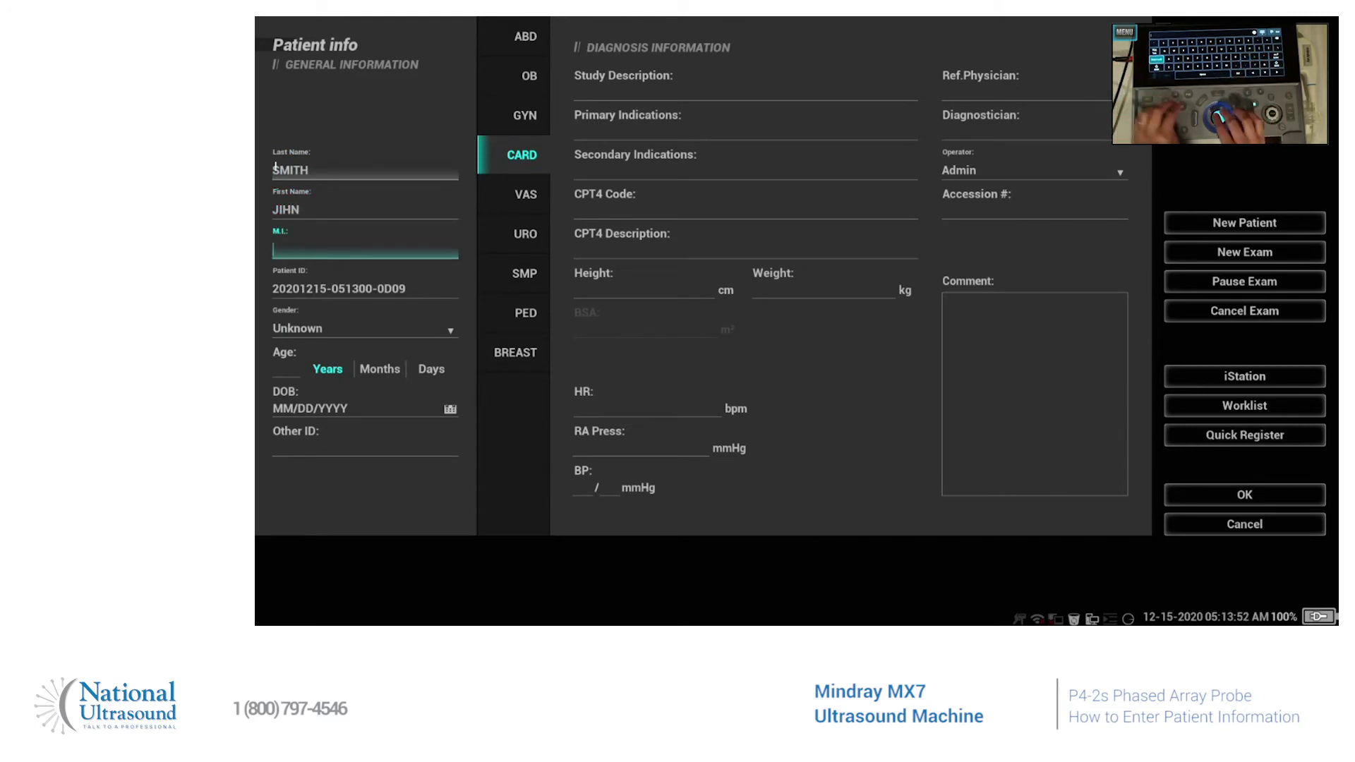
pyautogui.press('Tab')
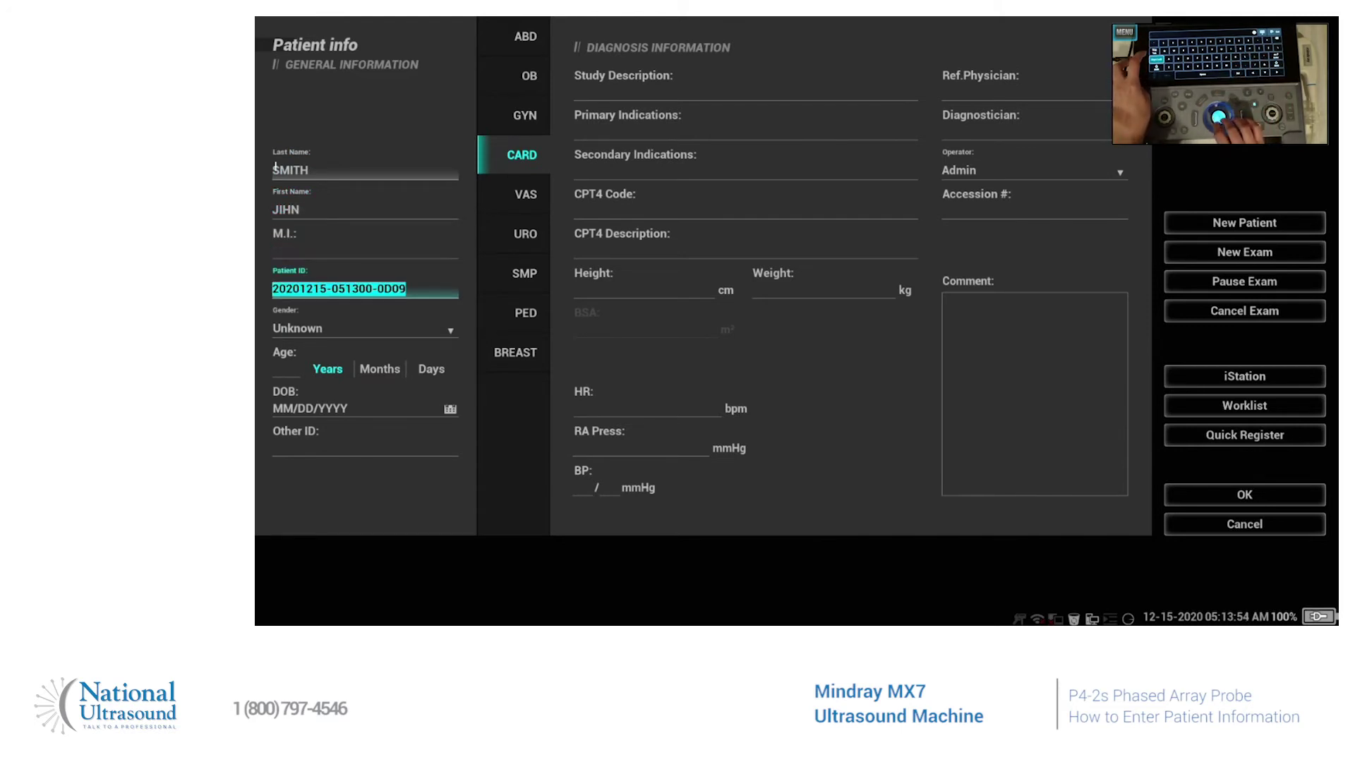
pyautogui.press('Tab')
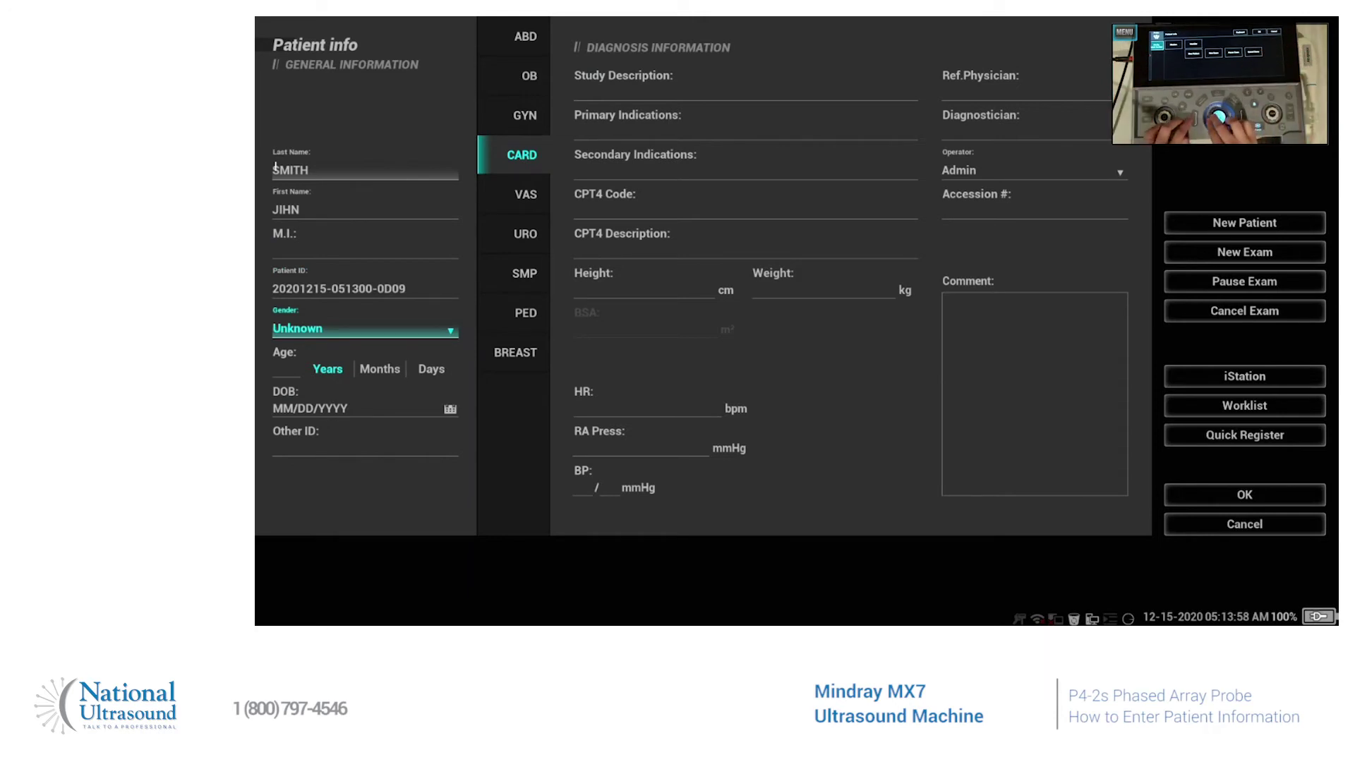
pyautogui.press('Tab')
pyautogui.press('Tab')
pyautogui.press('Tab')
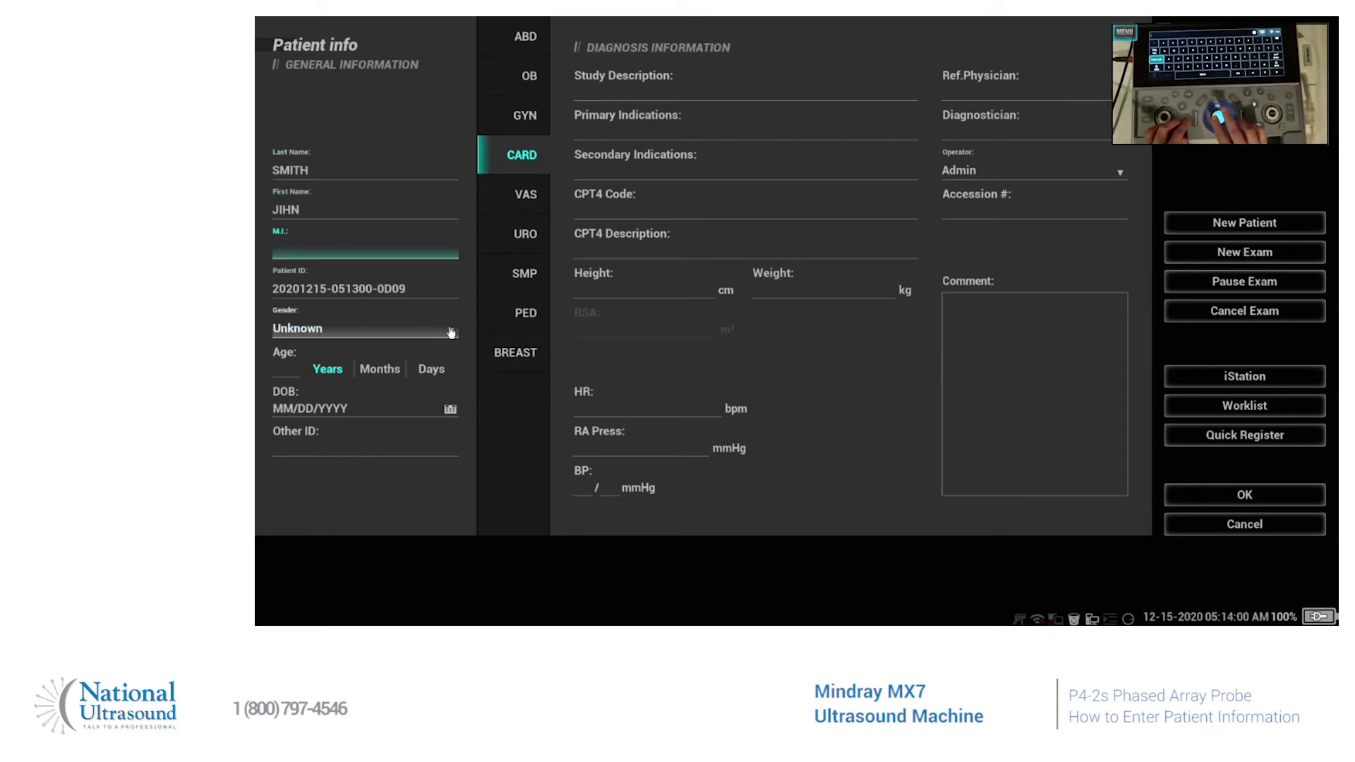
pyautogui.click(450, 333)
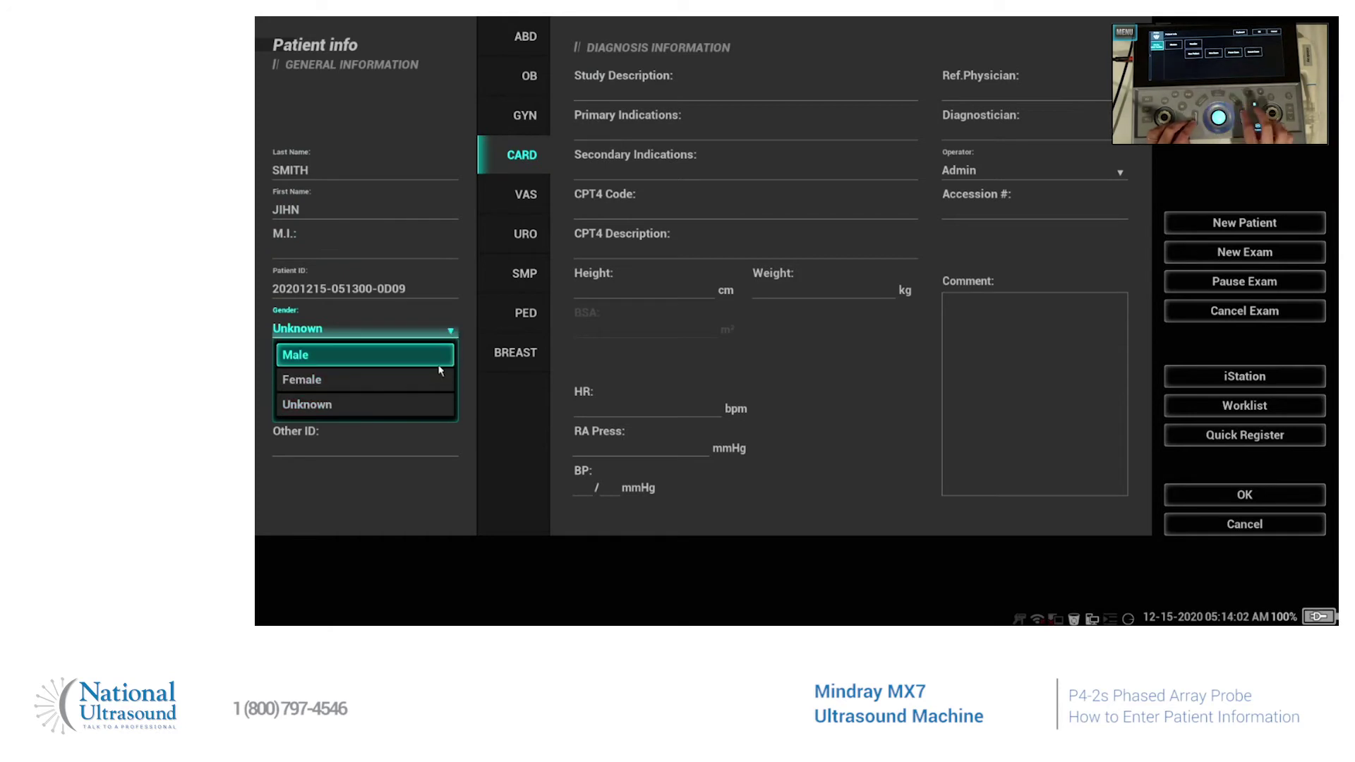
pyautogui.click(439, 360)
pyautogui.click(360, 450)
pyautogui.click(286, 400)
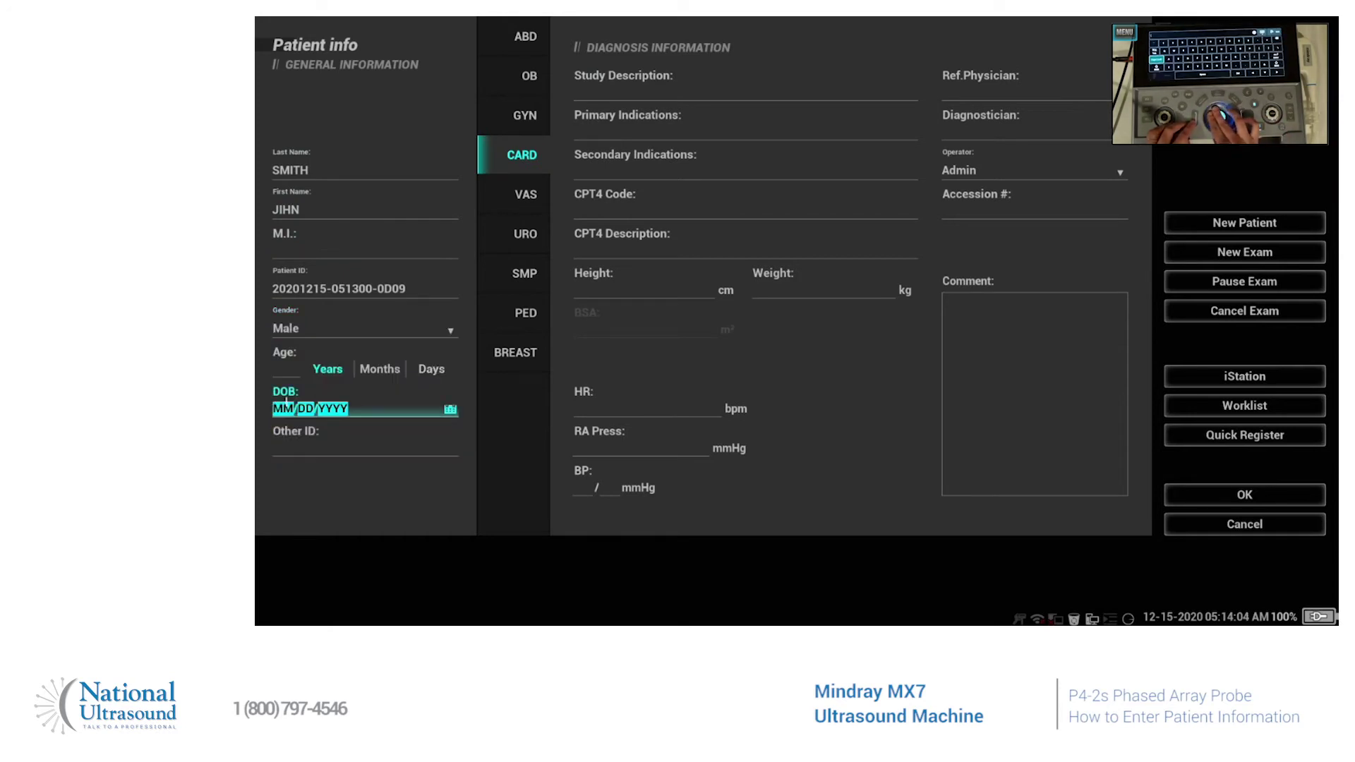
pyautogui.write('01/1D/YYYY')
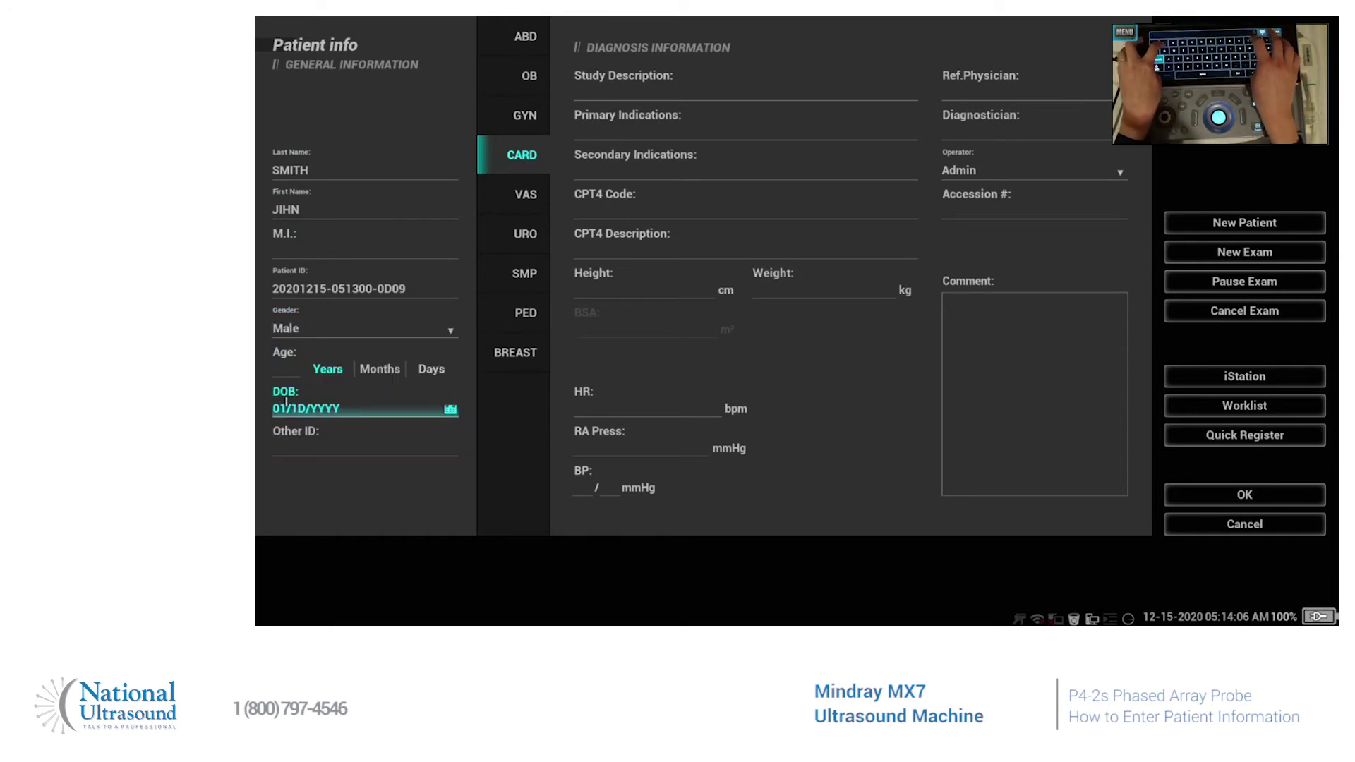
pyautogui.write('11')
pyautogui.write('1980')
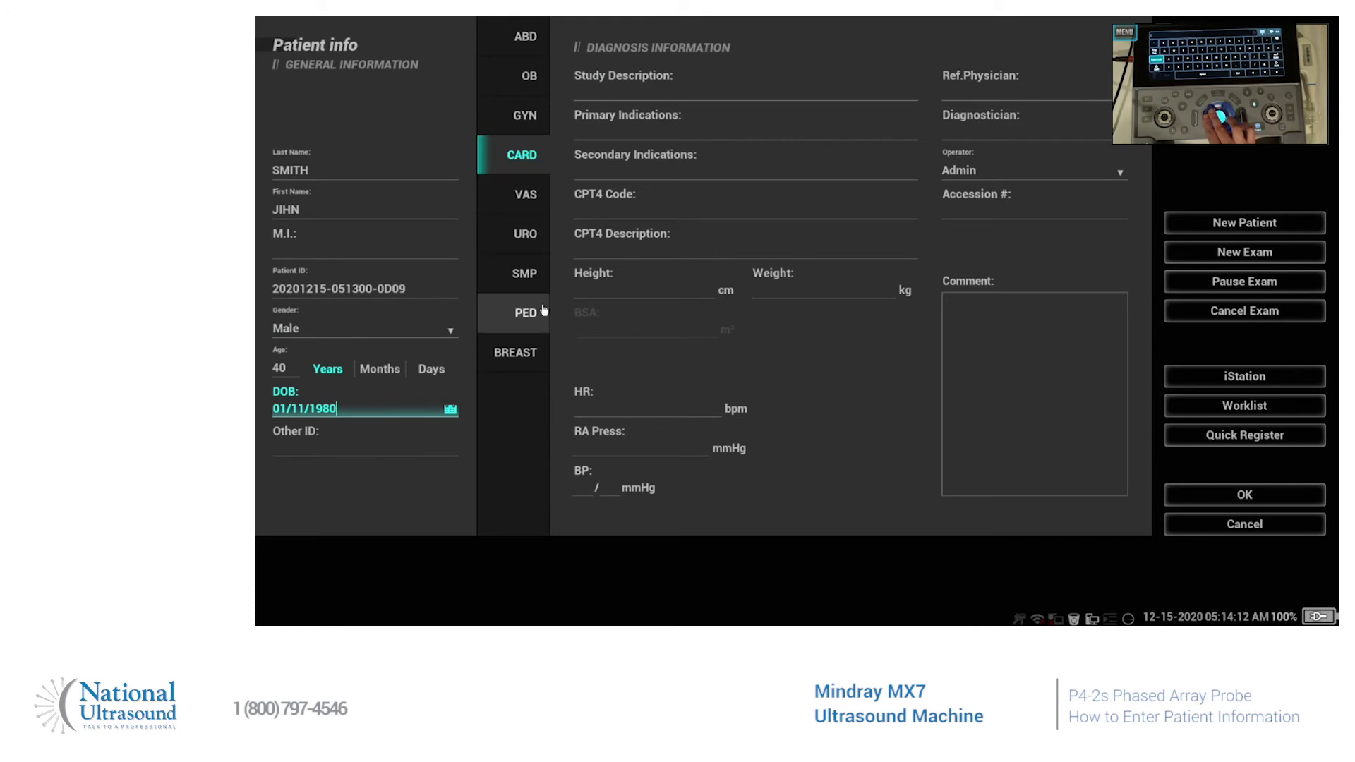
pyautogui.click(634, 289)
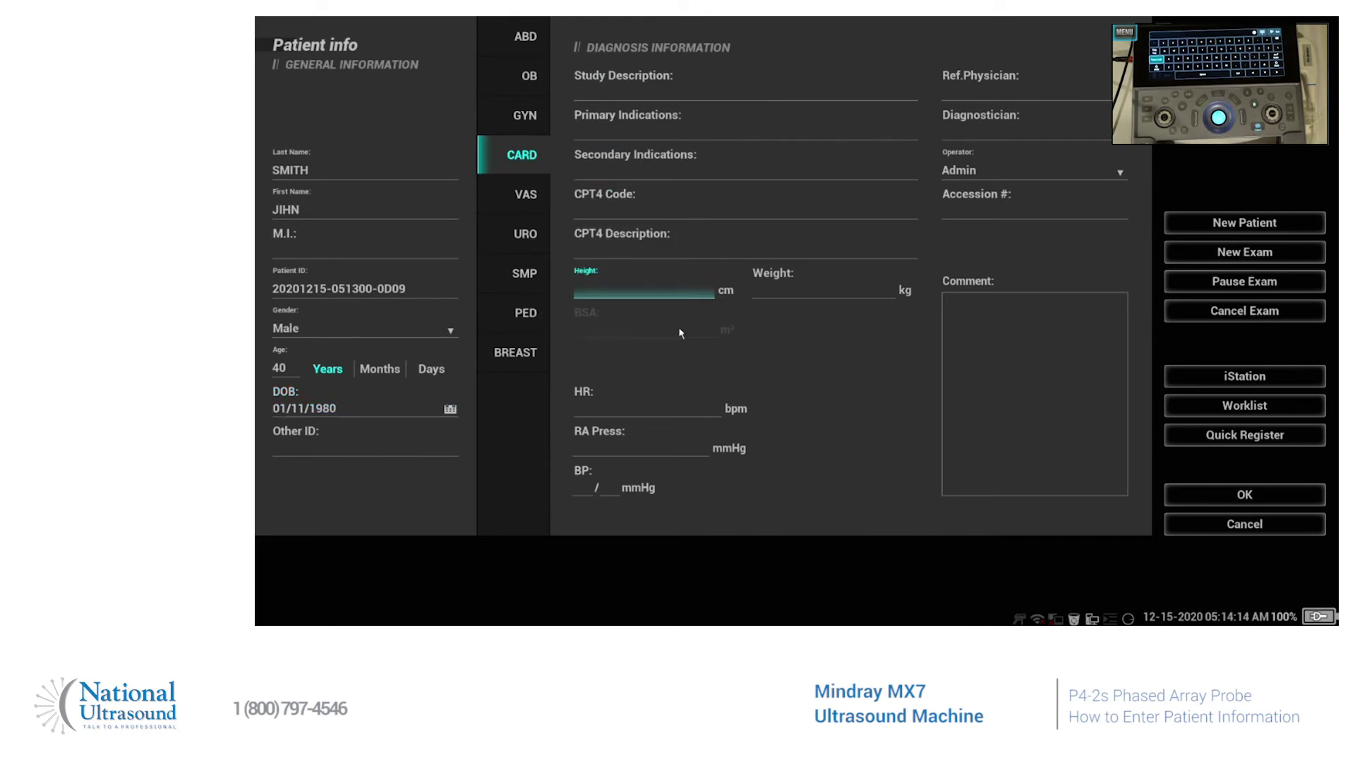
pyautogui.click(665, 213)
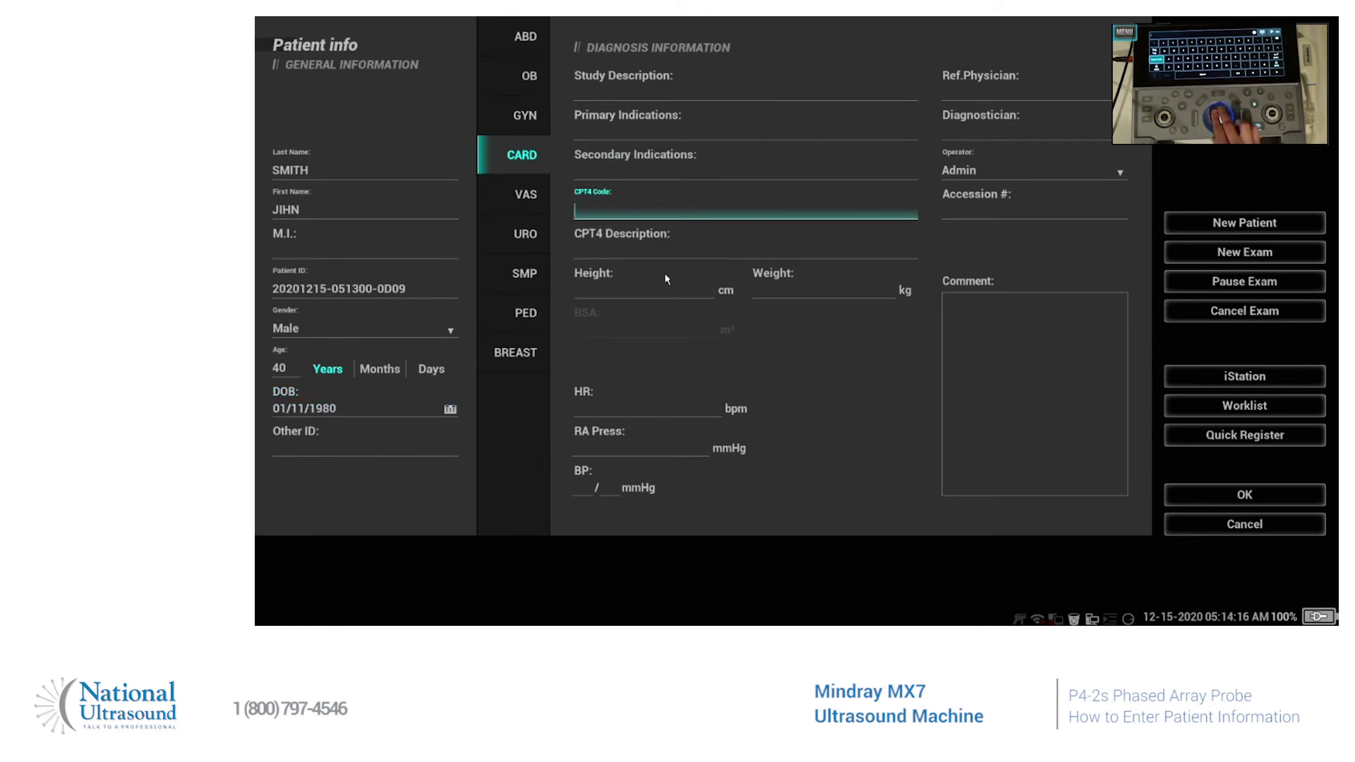
pyautogui.press('Tab')
pyautogui.press('Tab')
pyautogui.press('Tab')
pyautogui.press('Tab')
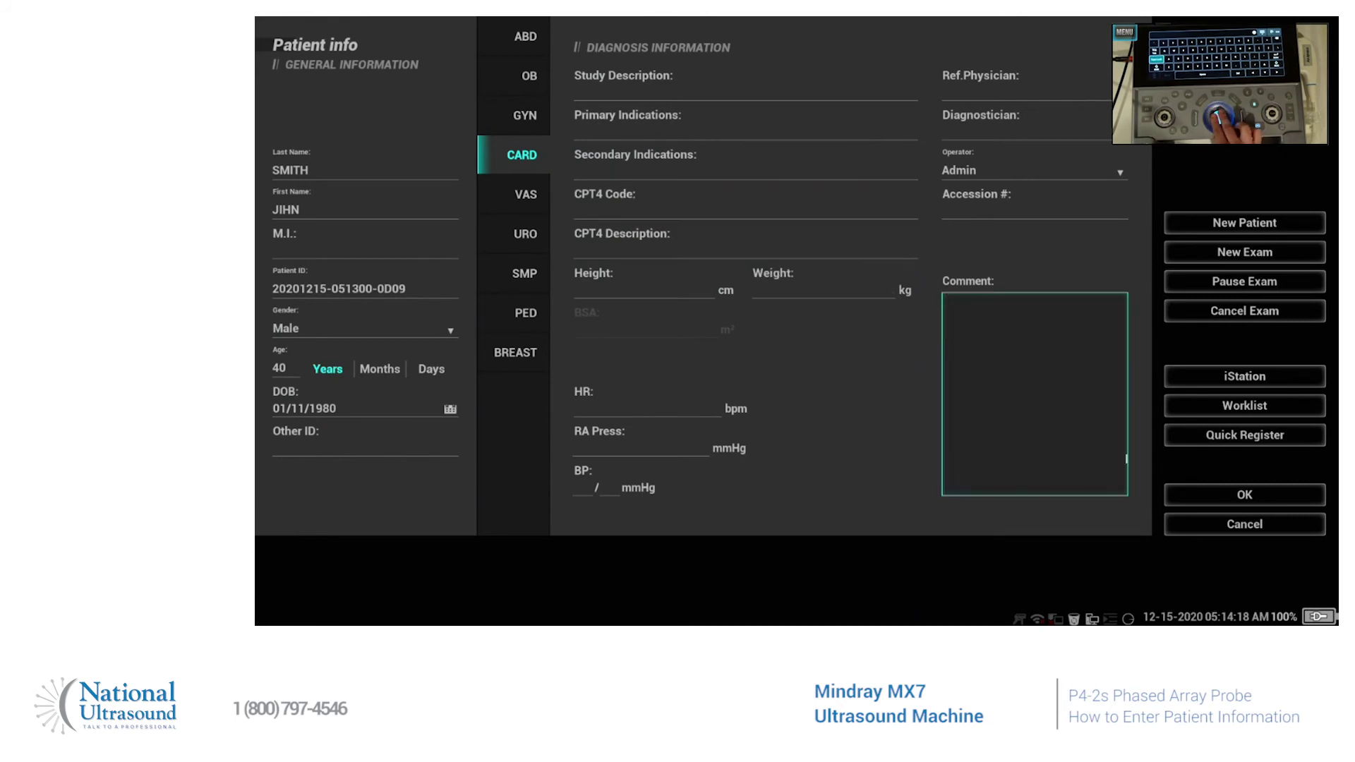
pyautogui.click(1240, 493)
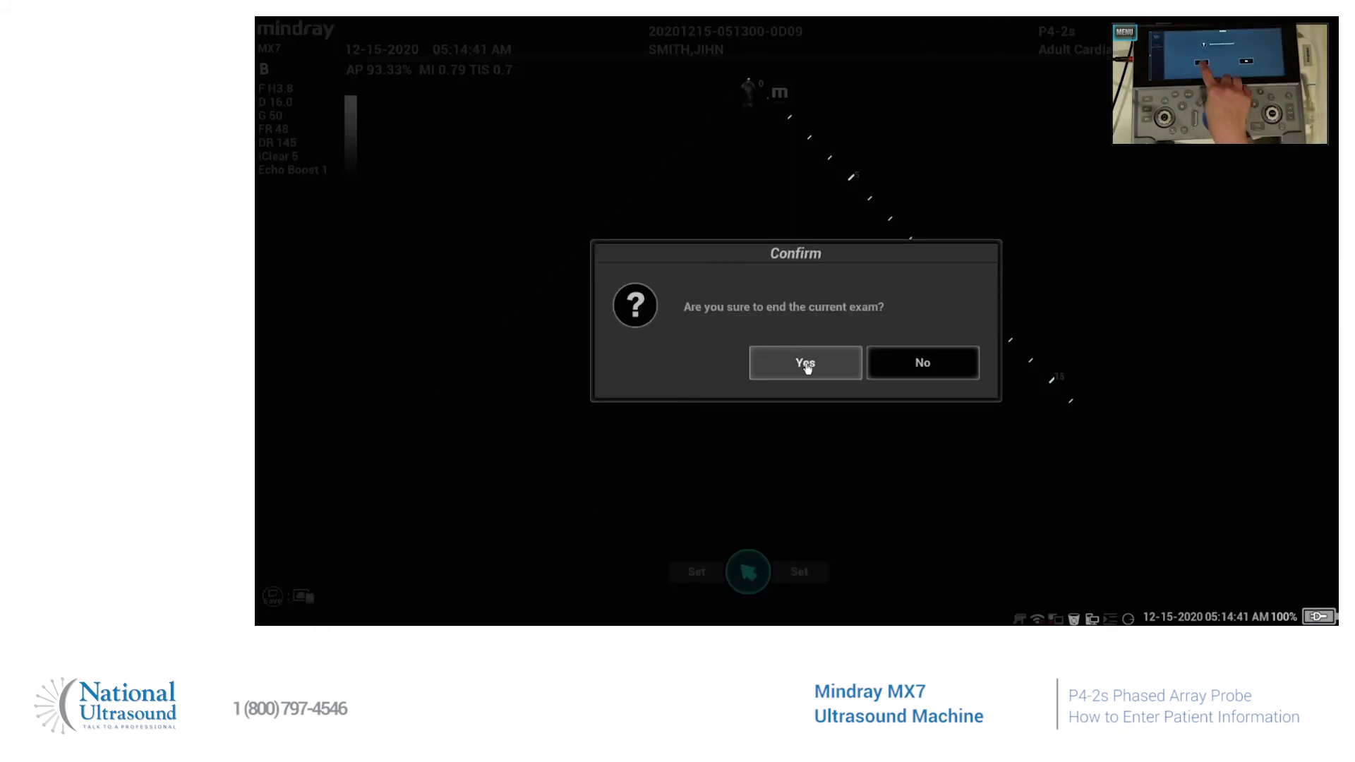
# Confirm Yes to end the current exam for SMITH, JIHN
pyautogui.click(806, 363)
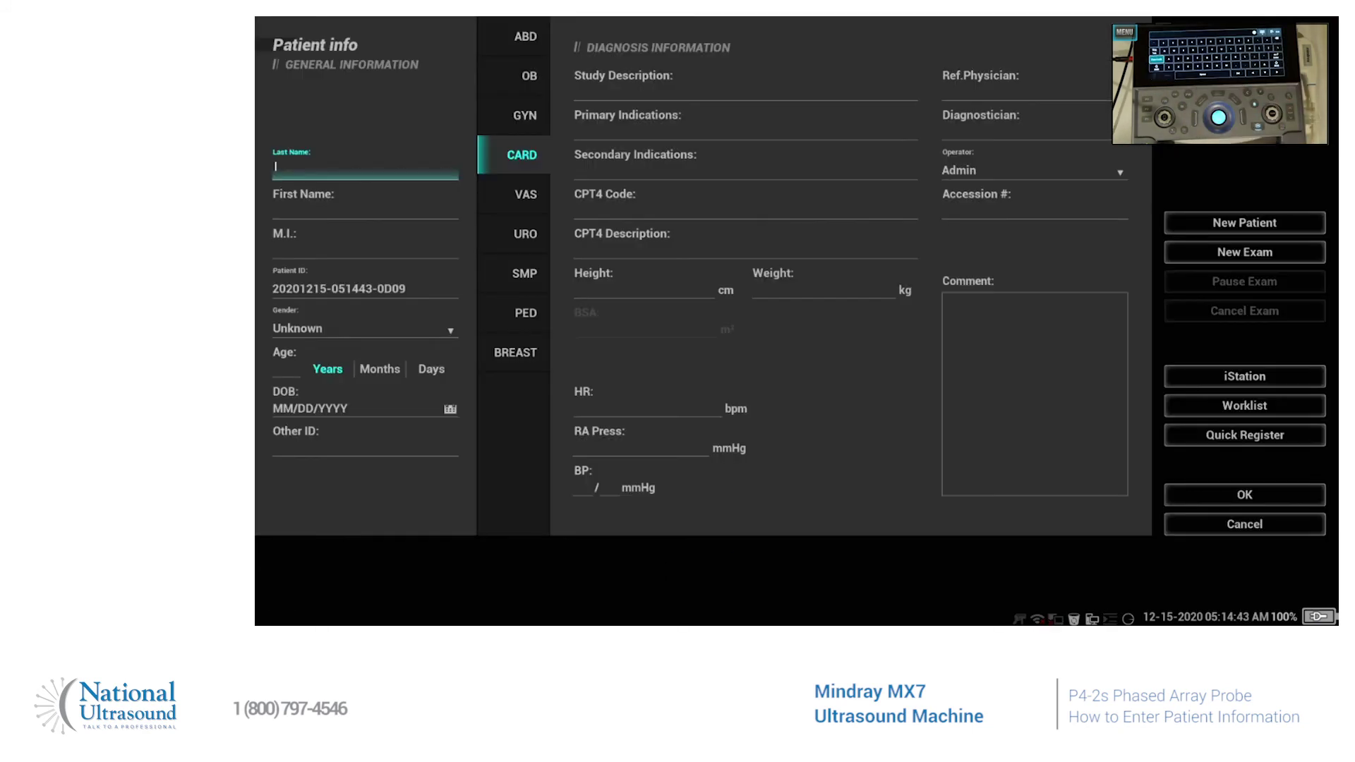